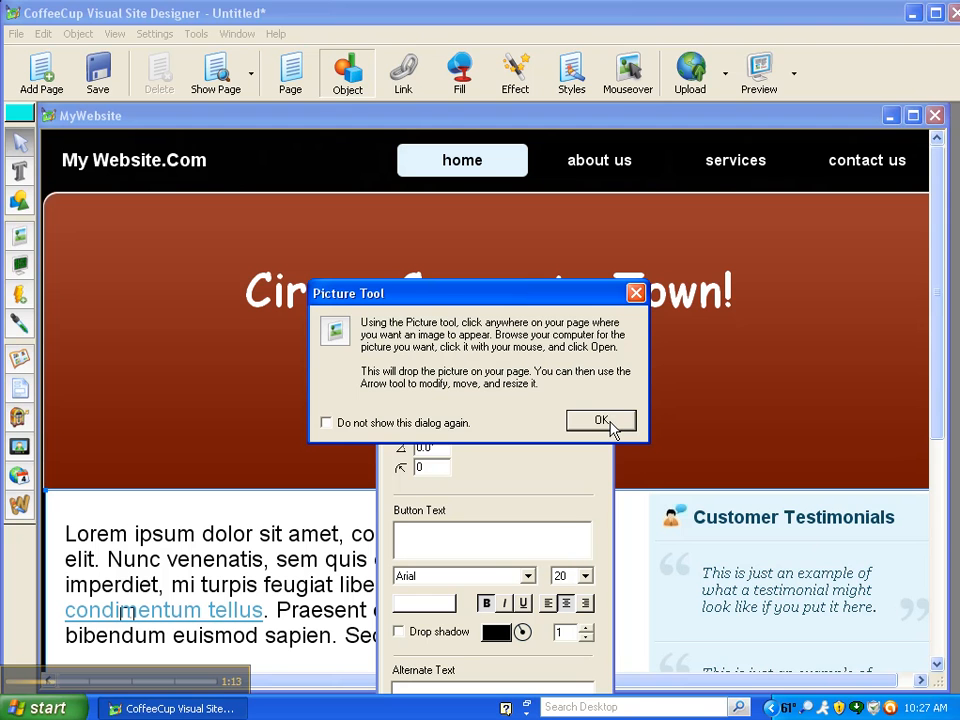
# - Insert the image5 panda picture into the red banner and move it to the banner's upper right area
pyautogui.click(605, 422)
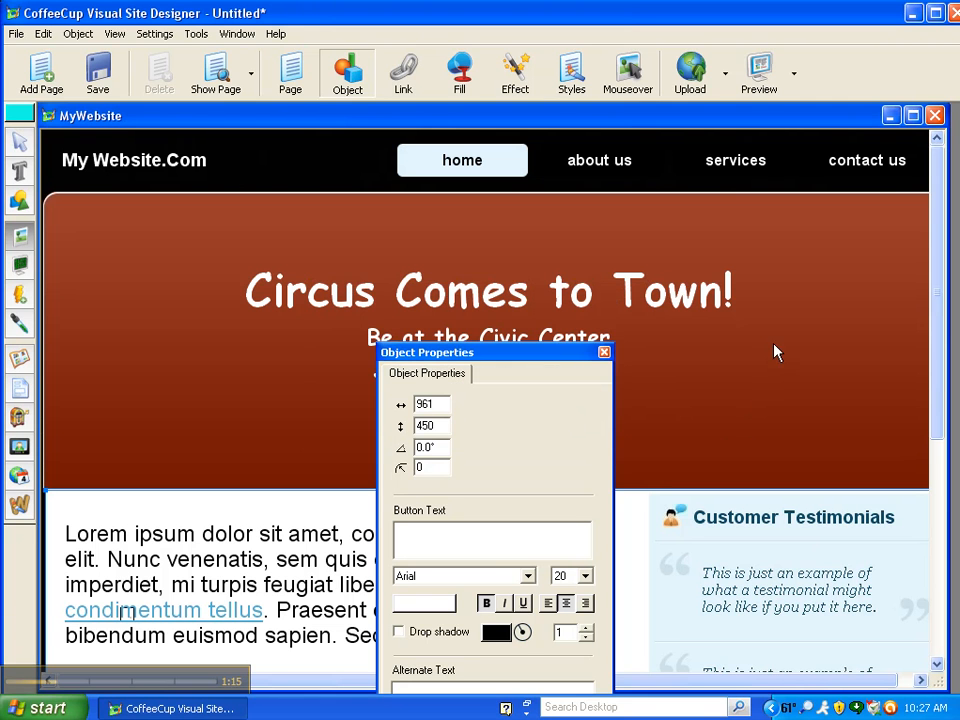
pyautogui.doubleClick(807, 302)
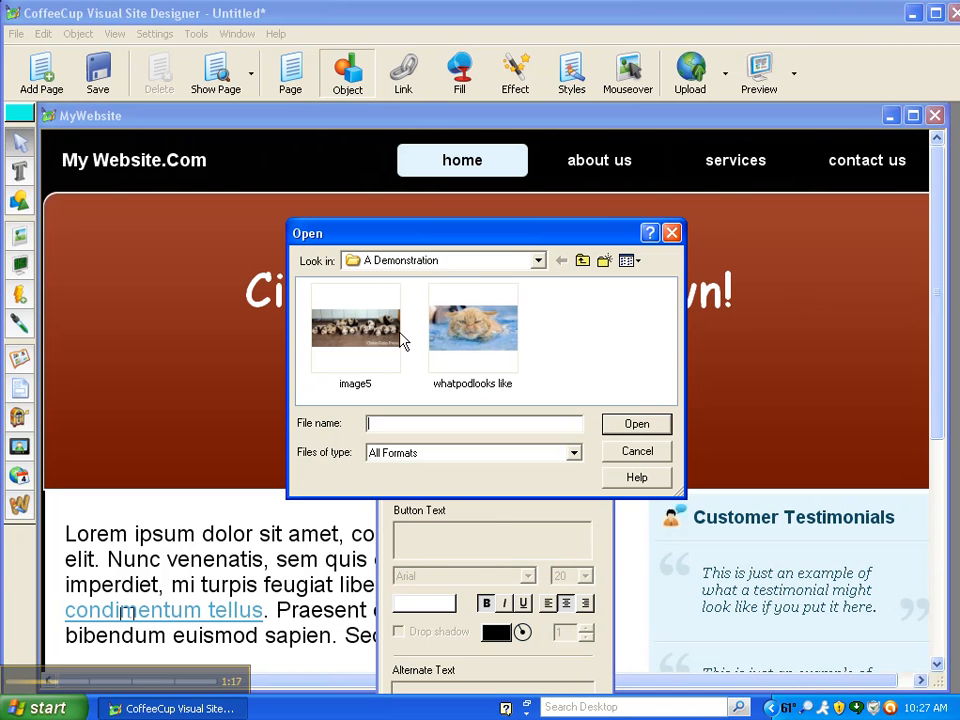
pyautogui.doubleClick(356, 328)
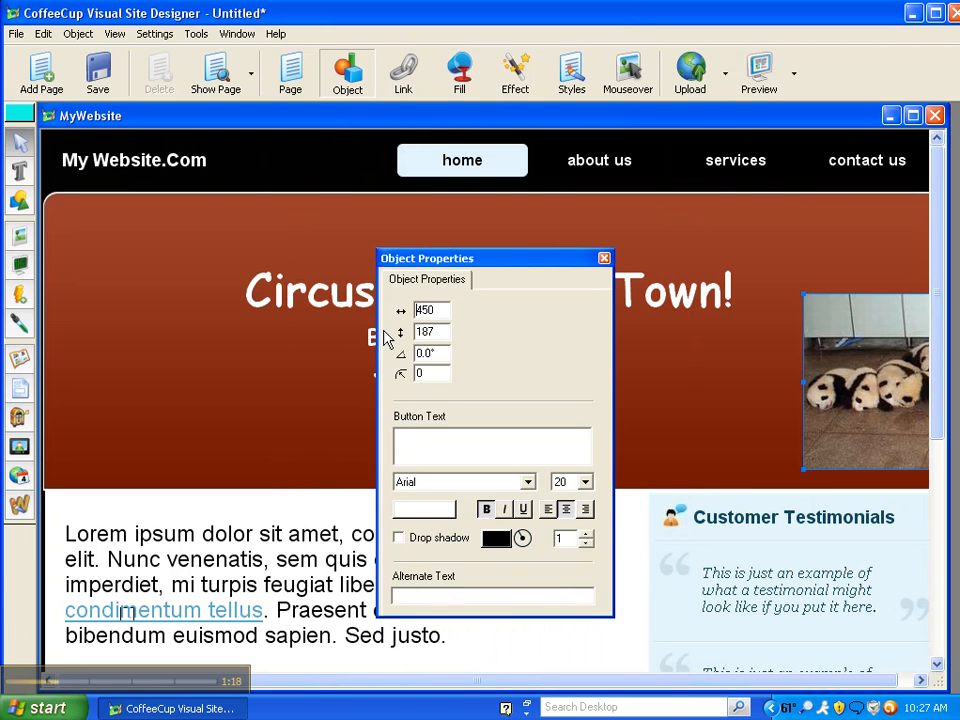
pyautogui.moveTo(568, 261); pyautogui.dragTo(527, 457)
pyautogui.moveTo(891, 329); pyautogui.dragTo(598, 239)
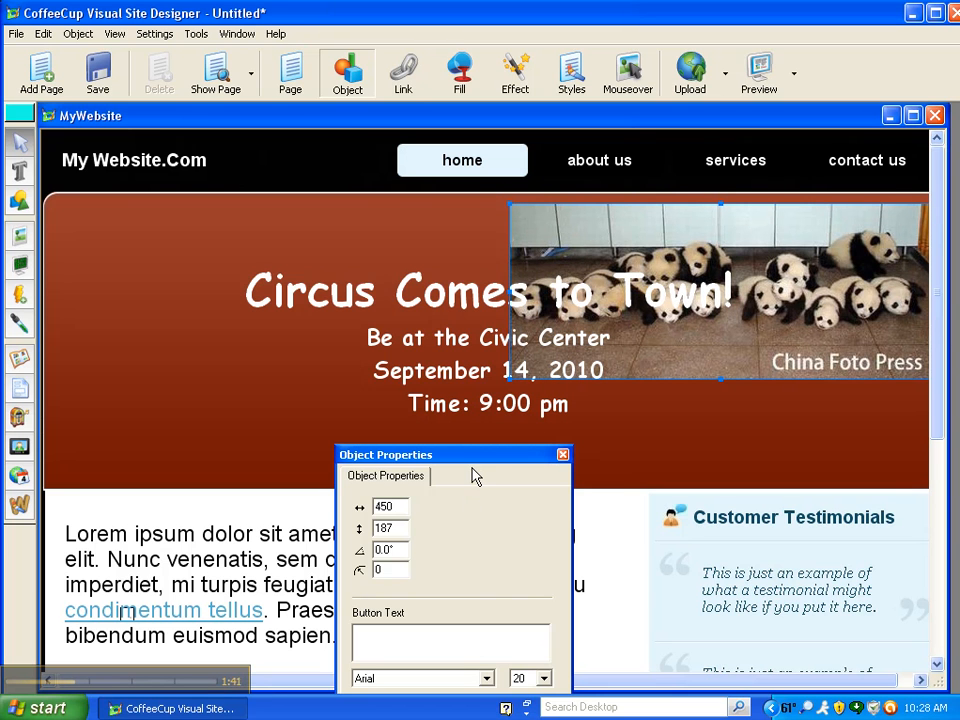
# - Narrow the panda picture to a width of about 318 and move it down into the banner's lower right corner
pyautogui.moveTo(474, 460); pyautogui.dragTo(329, 207)
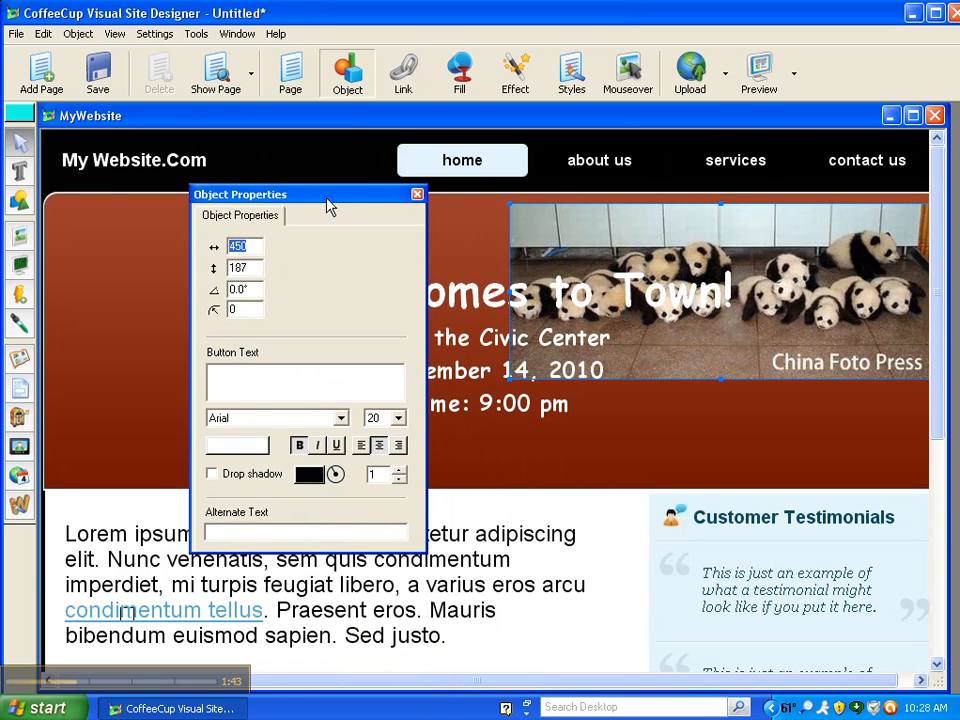
pyautogui.click(514, 299)
pyautogui.doubleClick(237, 246)
pyautogui.click(511, 293)
pyautogui.moveTo(511, 293); pyautogui.dragTo(633, 287)
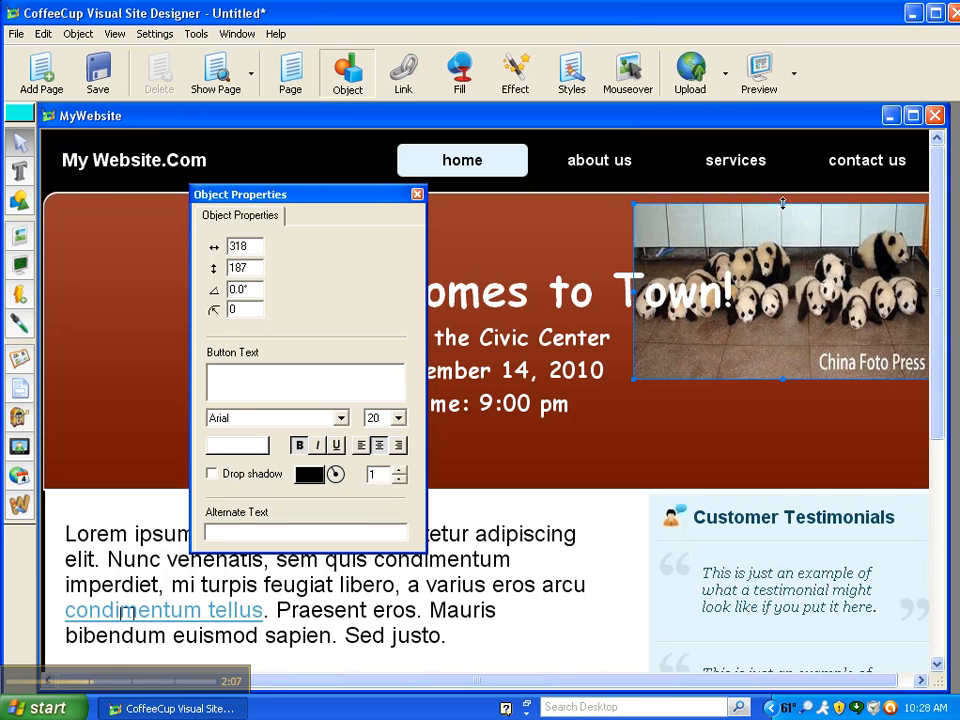
pyautogui.moveTo(782, 208); pyautogui.dragTo(767, 314)
pyautogui.click(533, 291)
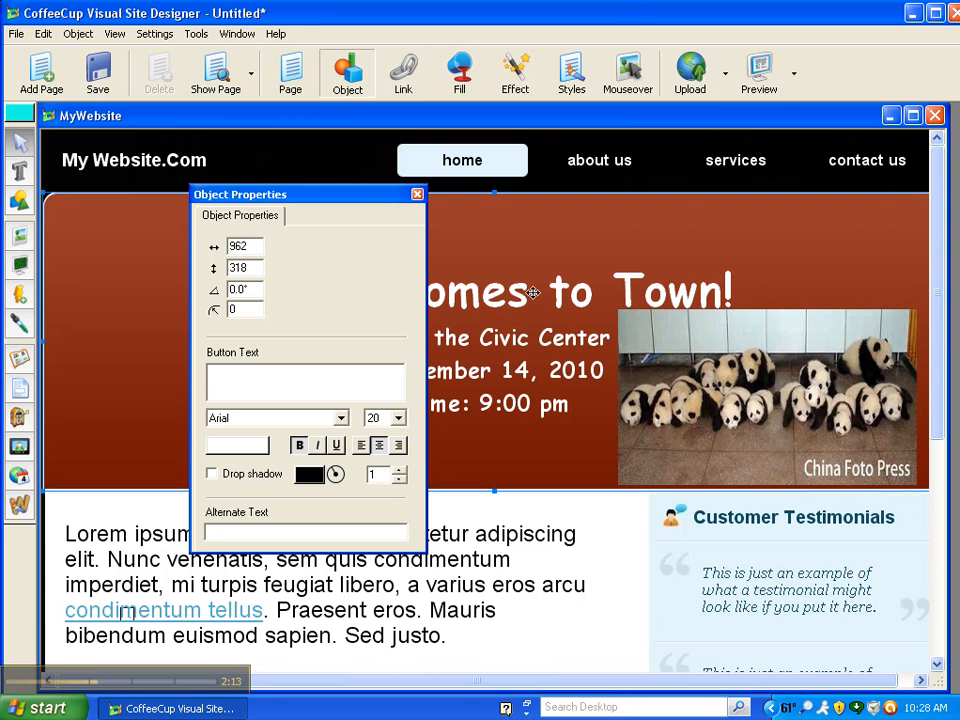
# - Move the "Circus Comes to Town!" text block up so it sits near the top of the red banner
pyautogui.moveTo(355, 199); pyautogui.dragTo(333, 524)
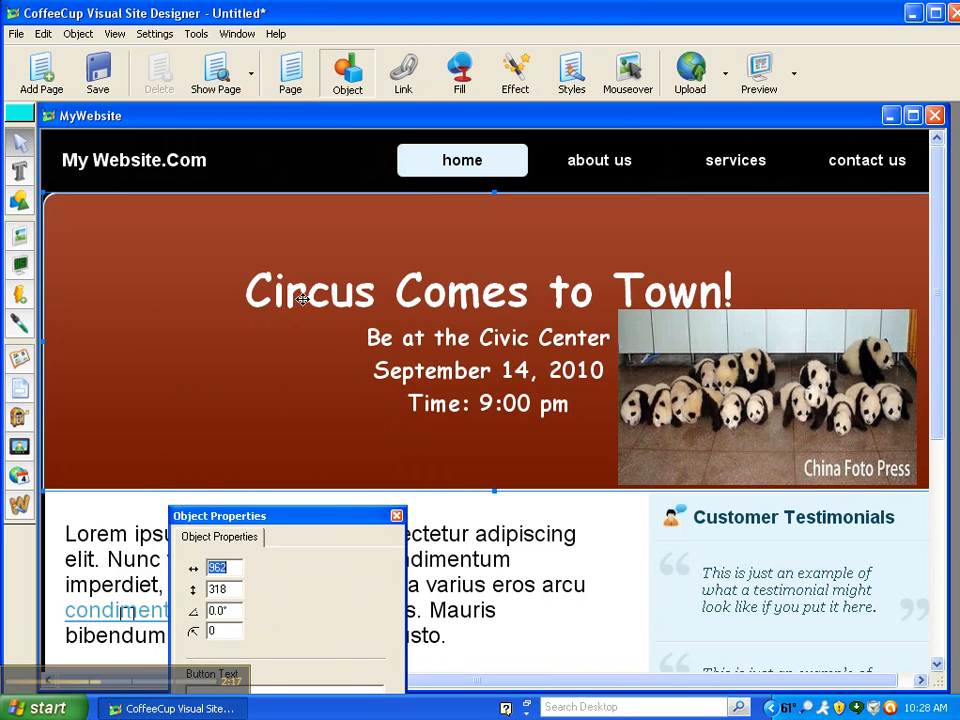
pyautogui.click(249, 286)
pyautogui.doubleClick(249, 286)
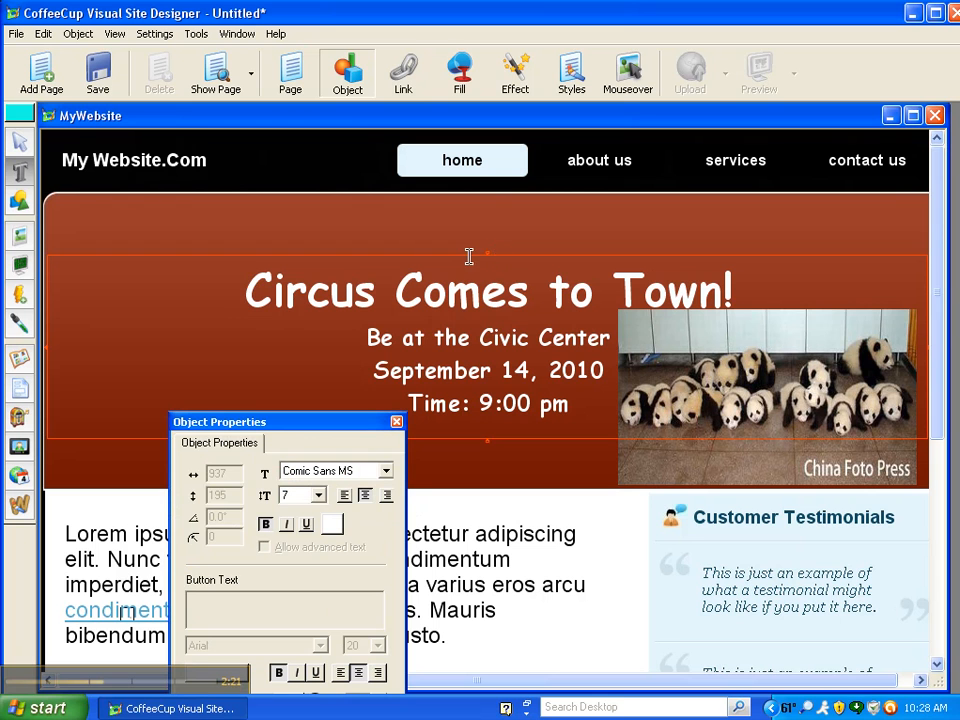
pyautogui.click(251, 281)
pyautogui.click(289, 257)
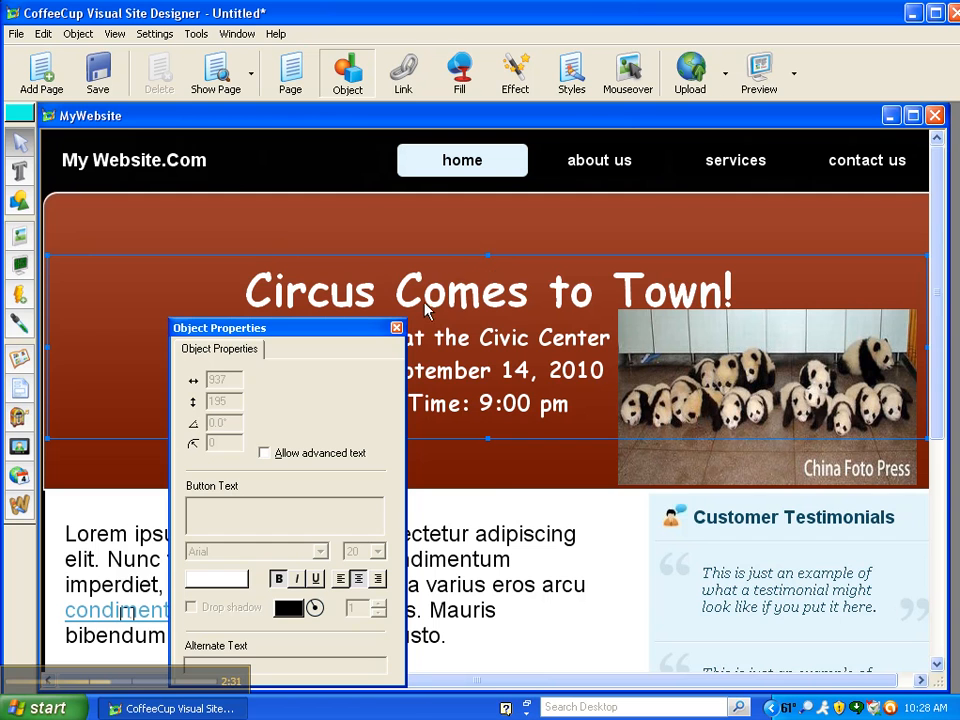
pyautogui.click(480, 258)
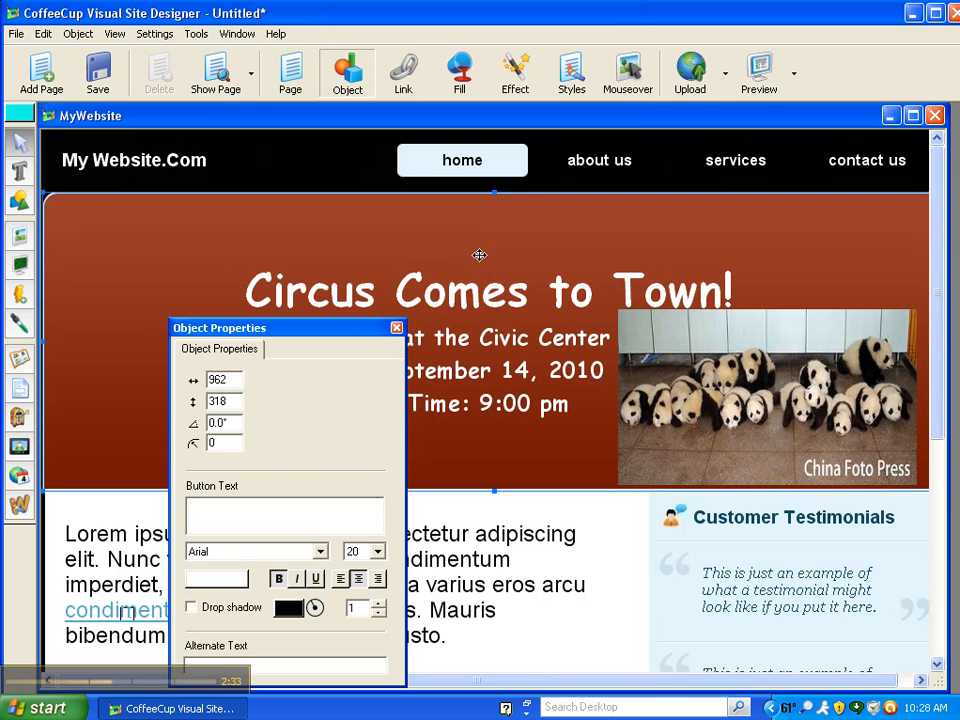
pyautogui.click(251, 287)
pyautogui.moveTo(284, 236); pyautogui.dragTo(652, 525)
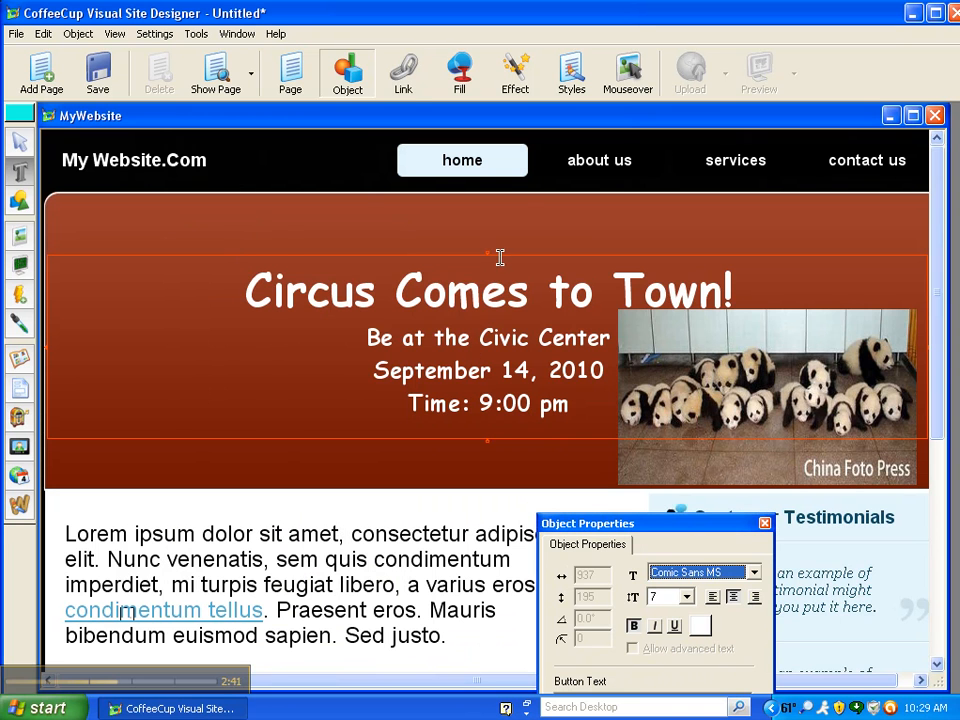
pyautogui.moveTo(489, 256); pyautogui.dragTo(489, 215)
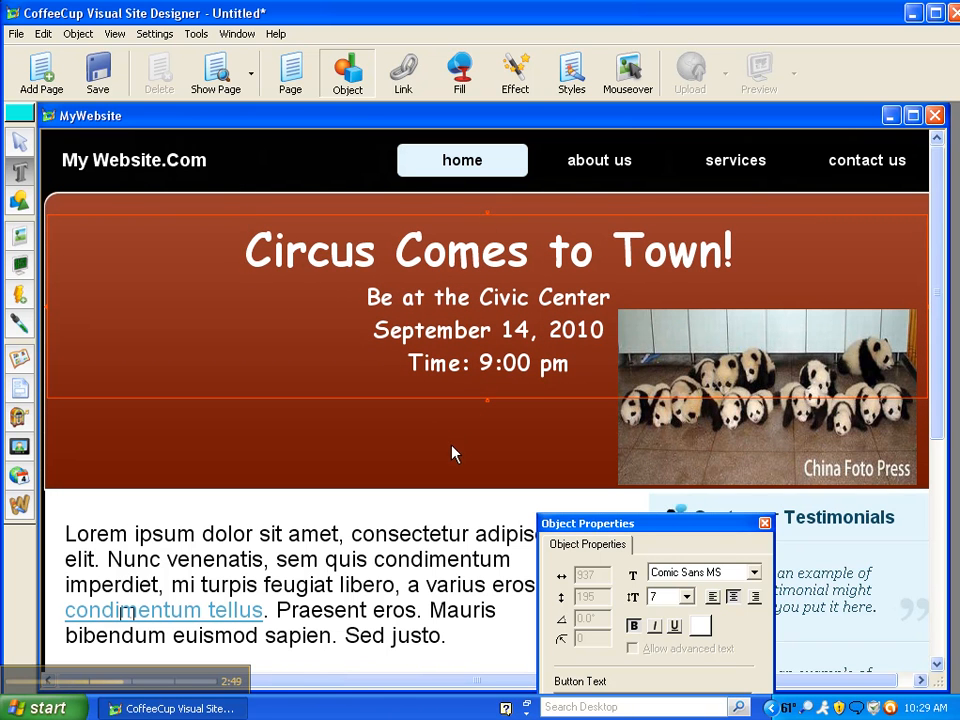
pyautogui.press('Escape')
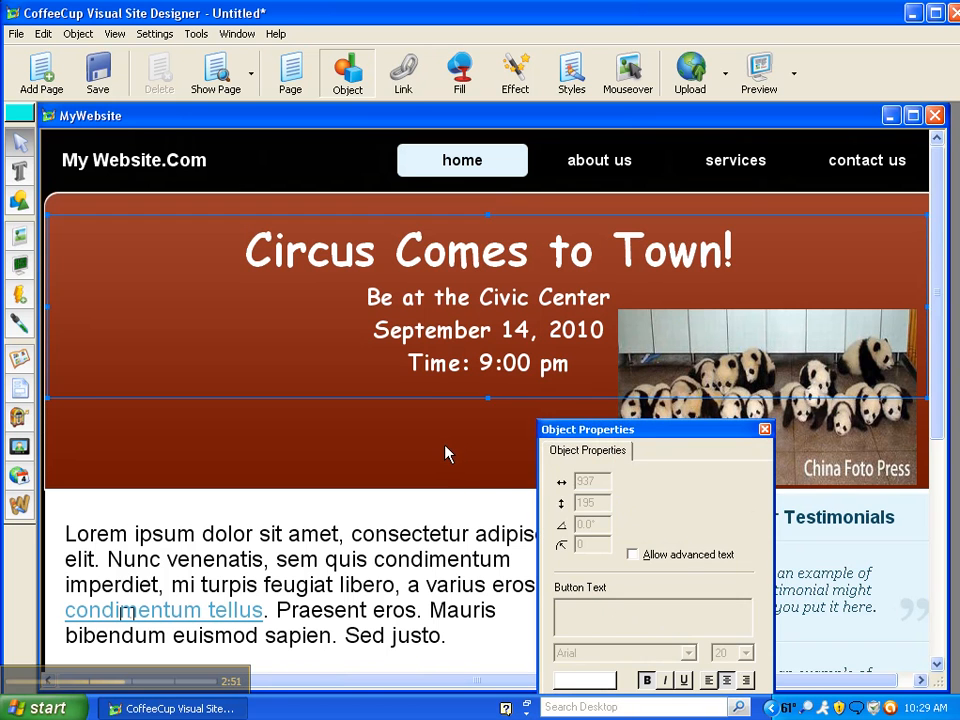
pyautogui.click(448, 452)
pyautogui.moveTo(679, 436); pyautogui.dragTo(763, 521)
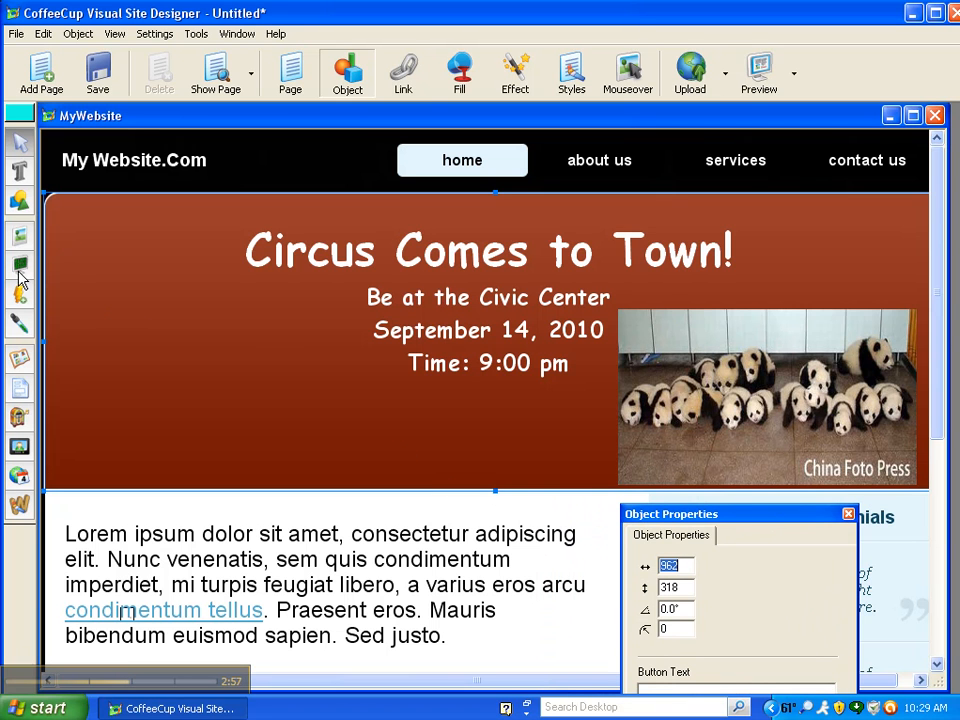
# - Draw a five-pointed star about 167 by 167 beside the heading on the banner's left side, and close the shapes palette
pyautogui.click(19, 203)
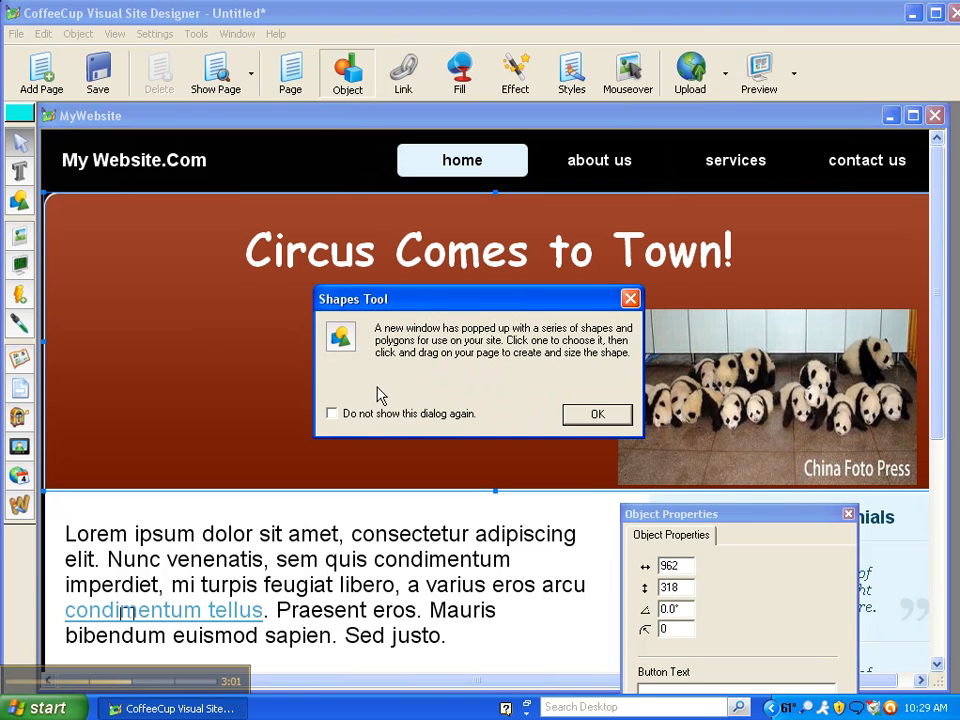
pyautogui.click(595, 414)
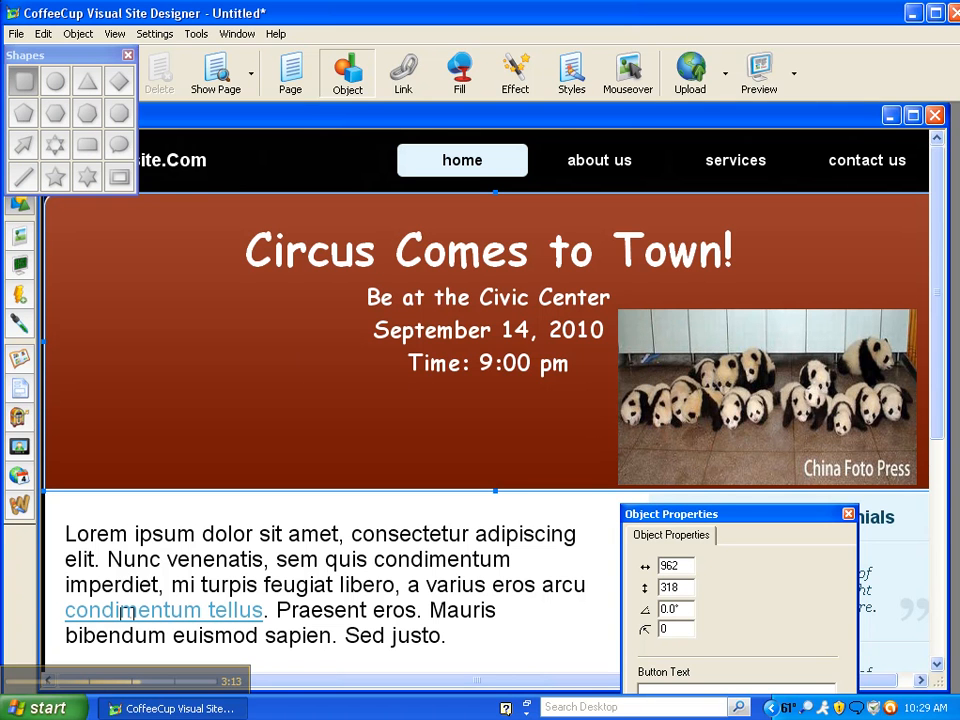
pyautogui.moveTo(97, 239); pyautogui.dragTo(96, 238)
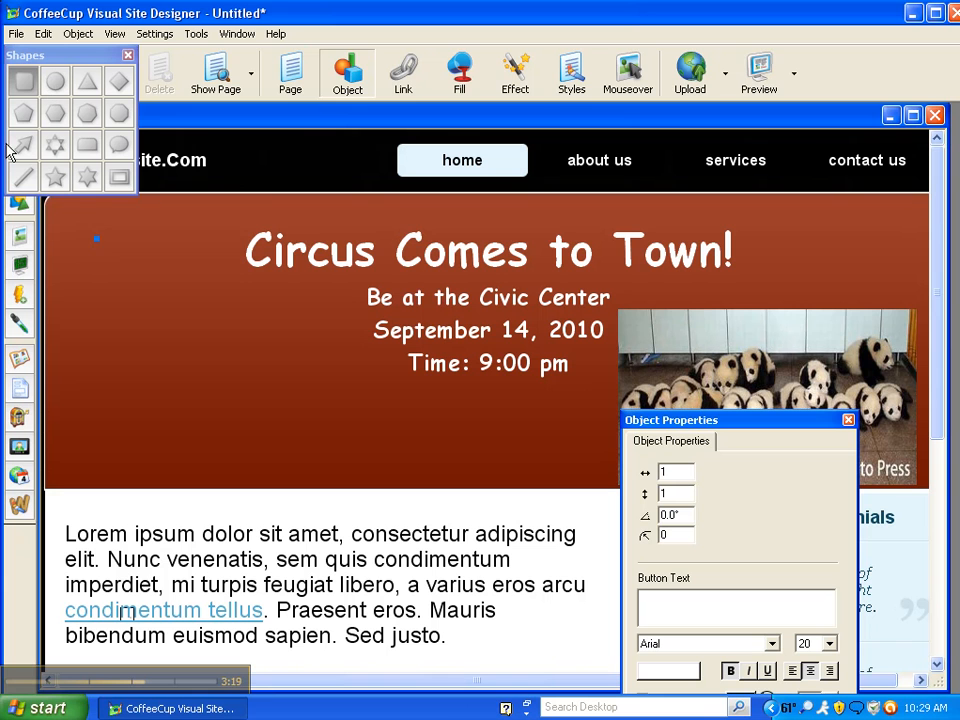
pyautogui.click(54, 184)
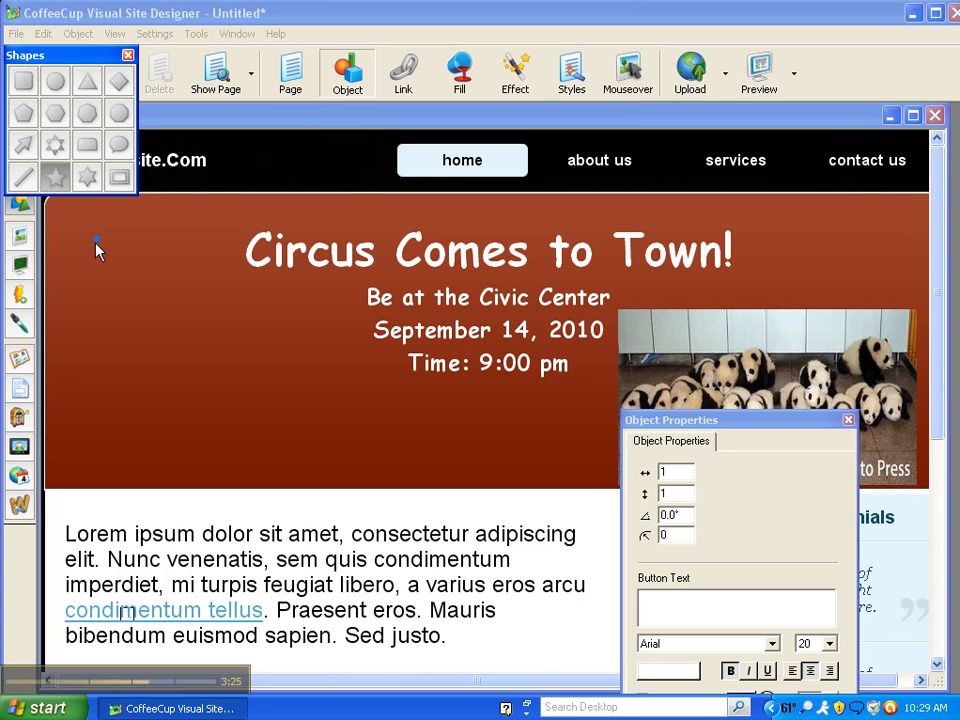
pyautogui.moveTo(97, 243); pyautogui.dragTo(212, 403)
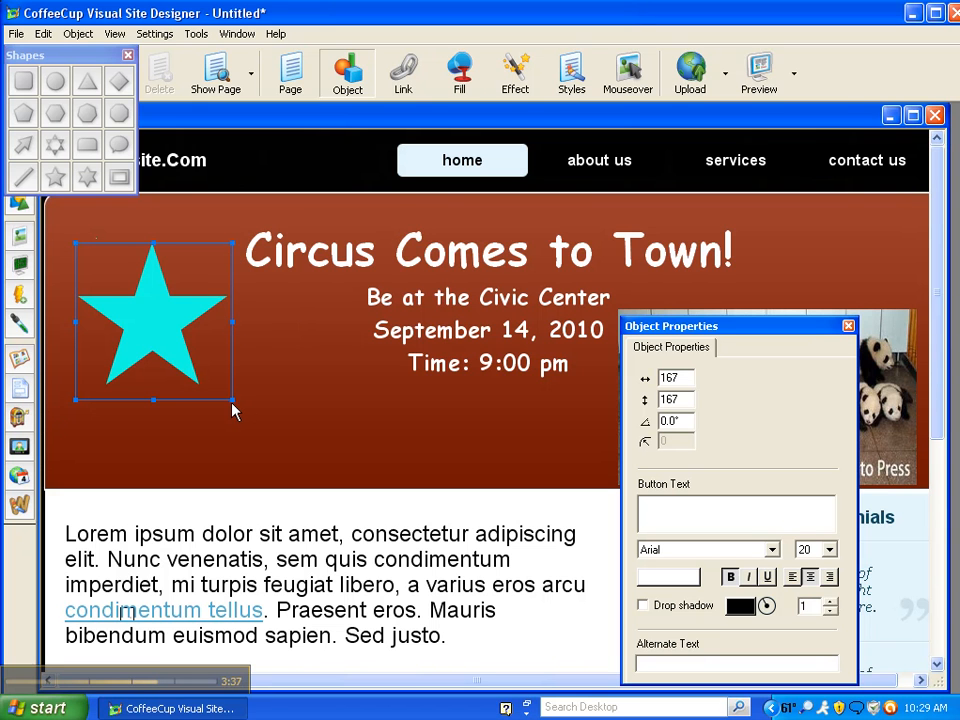
pyautogui.click(278, 438)
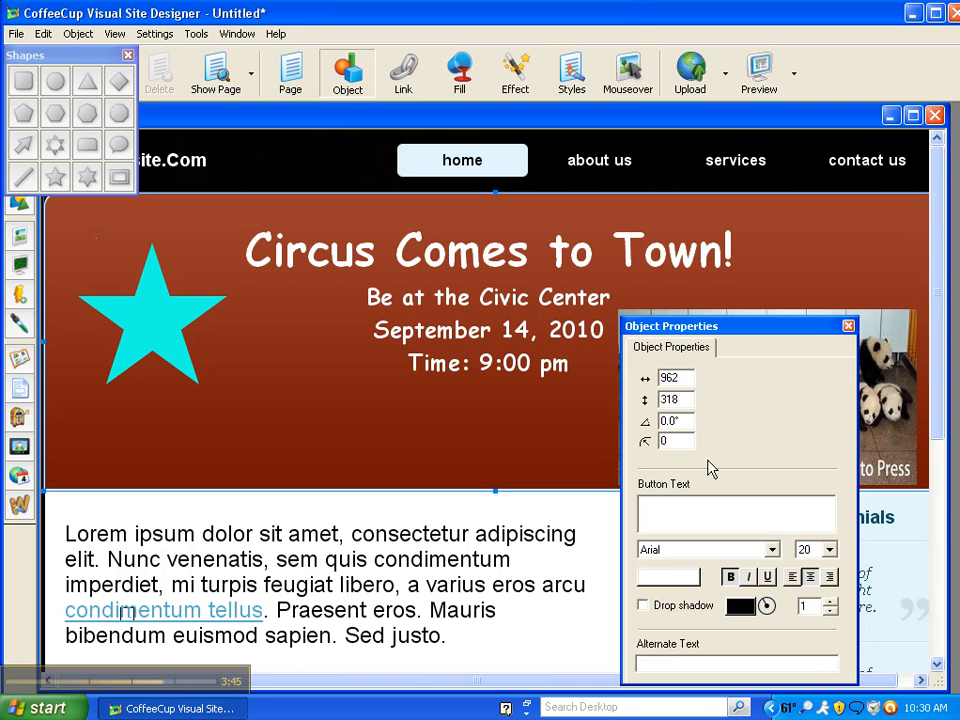
pyautogui.moveTo(786, 339); pyautogui.dragTo(856, 513)
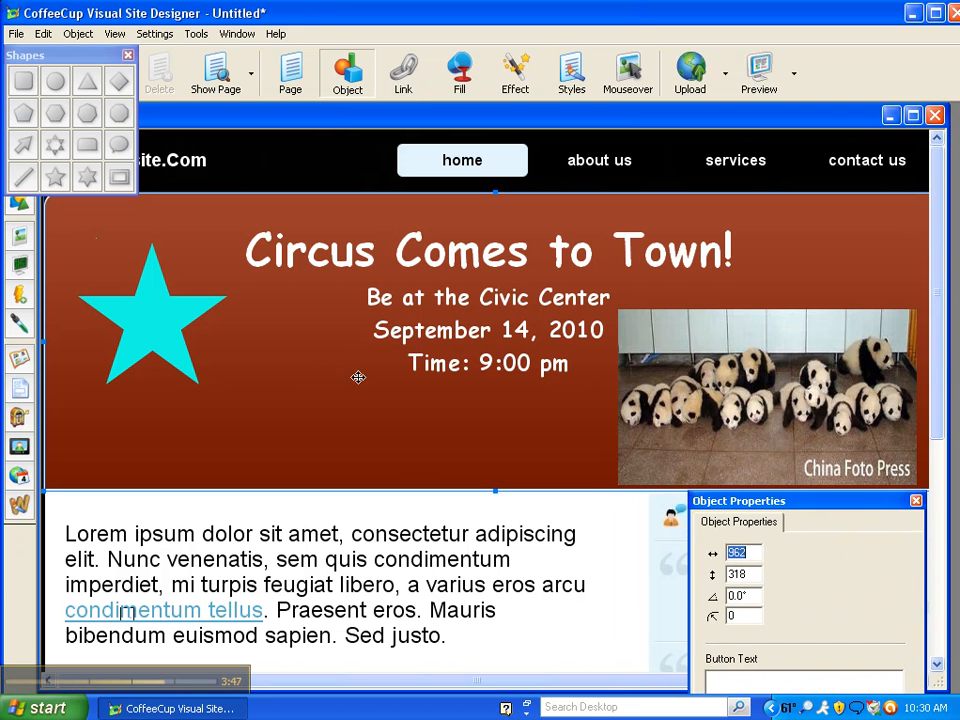
pyautogui.click(126, 60)
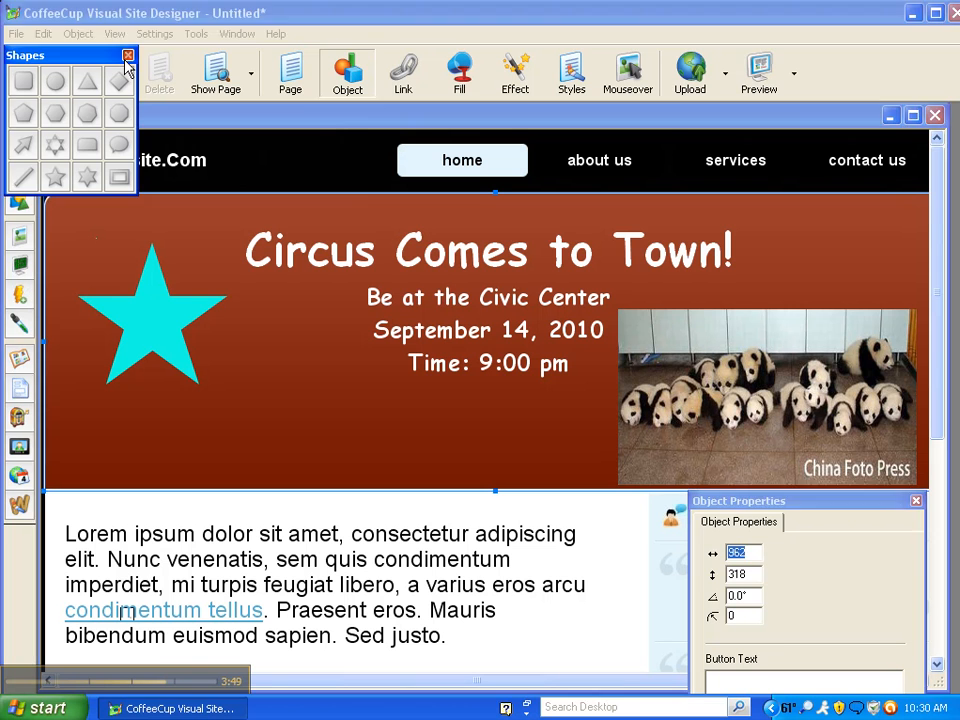
pyautogui.click(127, 56)
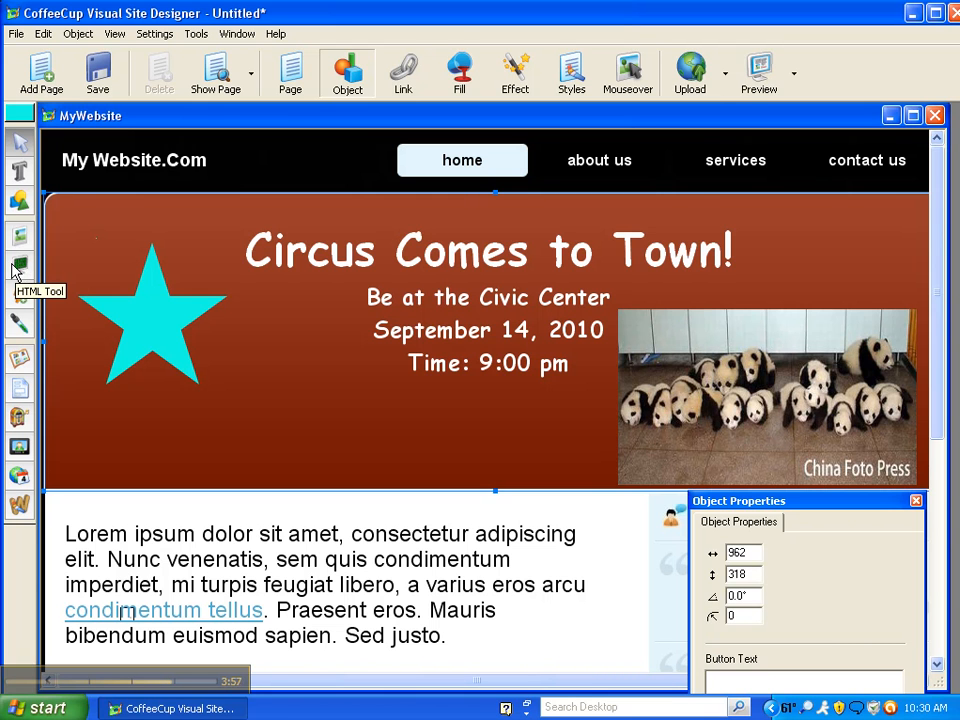
# - Place an empty HTML object in the lower part of the red banner and cut it again
pyautogui.click(15, 270)
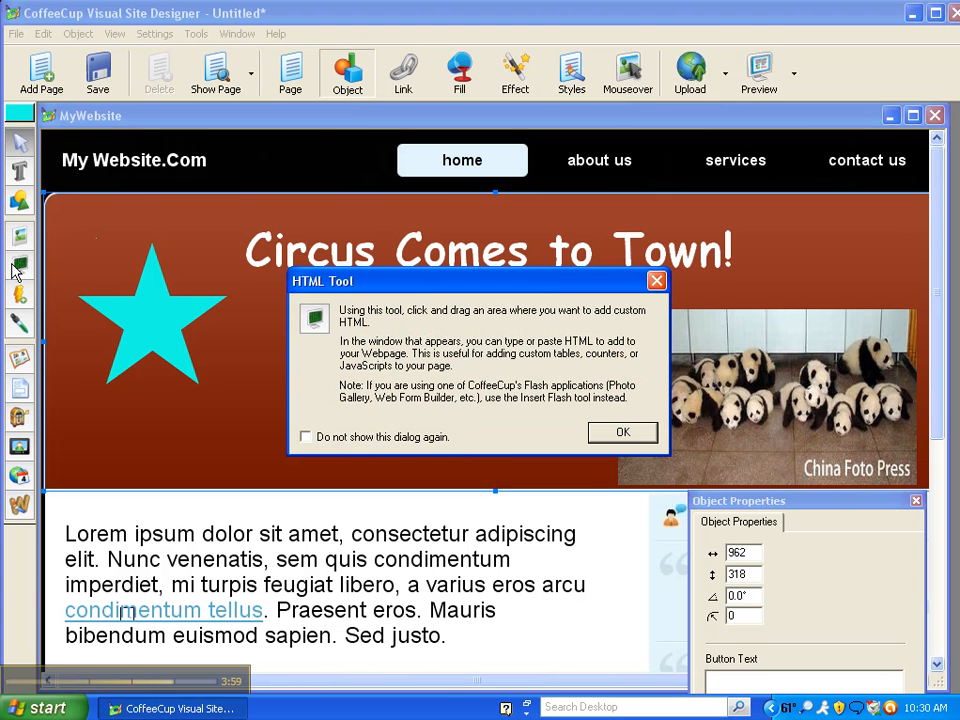
pyautogui.click(616, 436)
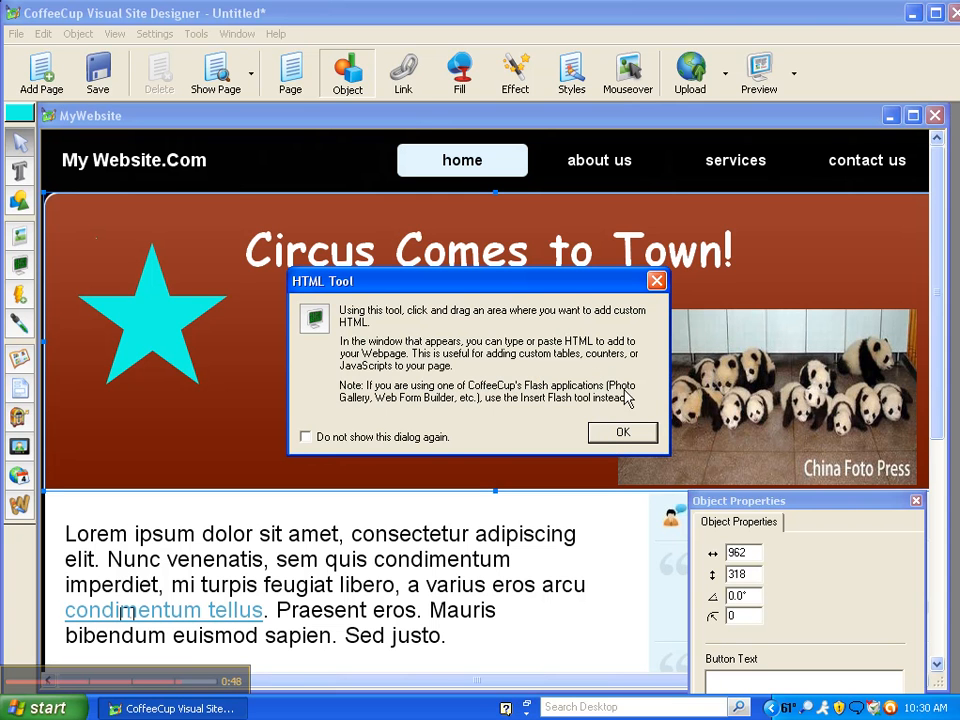
pyautogui.click(622, 435)
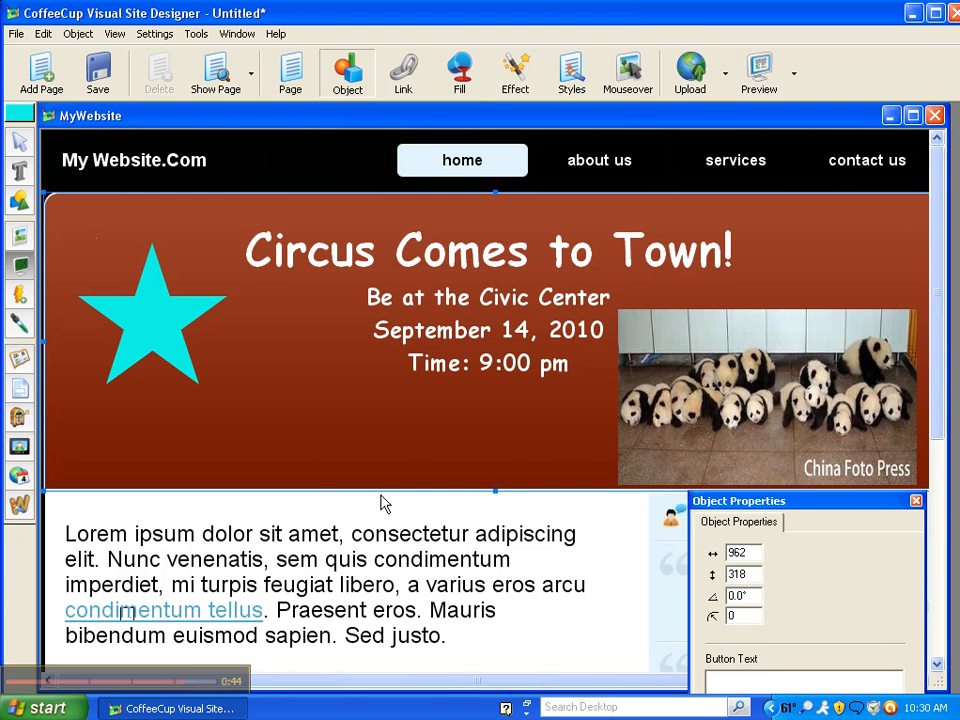
pyautogui.click(311, 452)
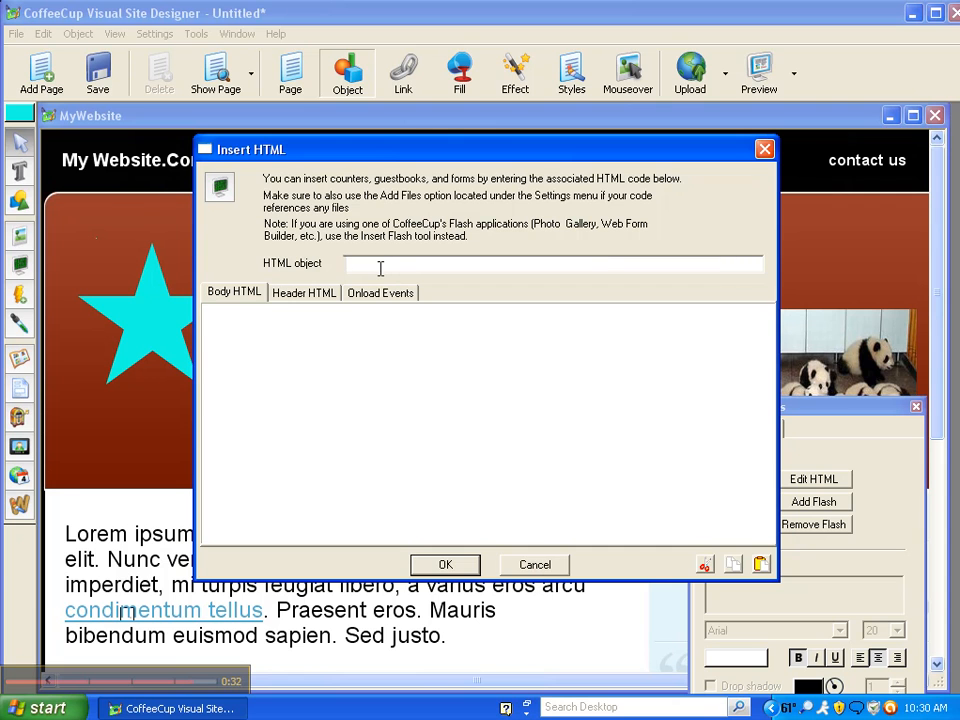
pyautogui.write('Header')
pyautogui.click(208, 321)
pyautogui.click(550, 566)
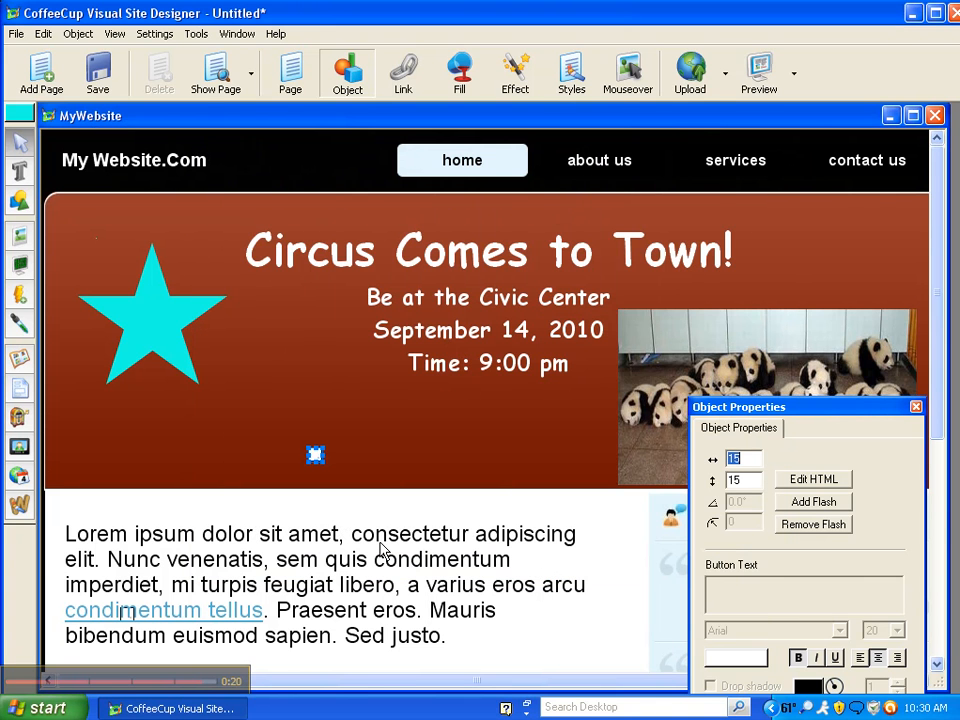
pyautogui.rightClick(316, 456)
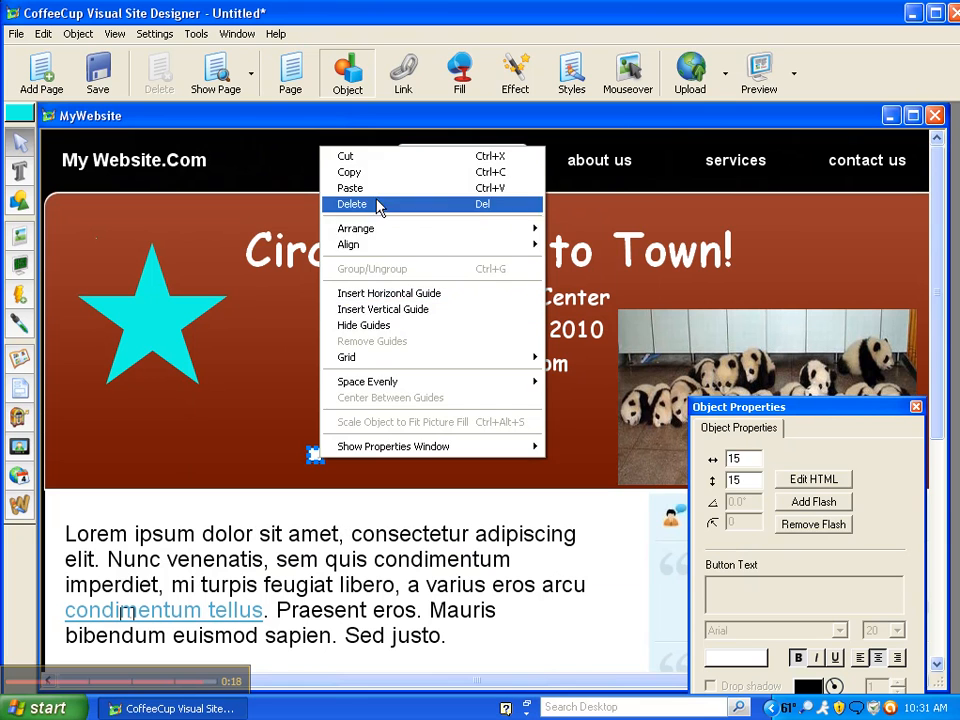
pyautogui.click(381, 157)
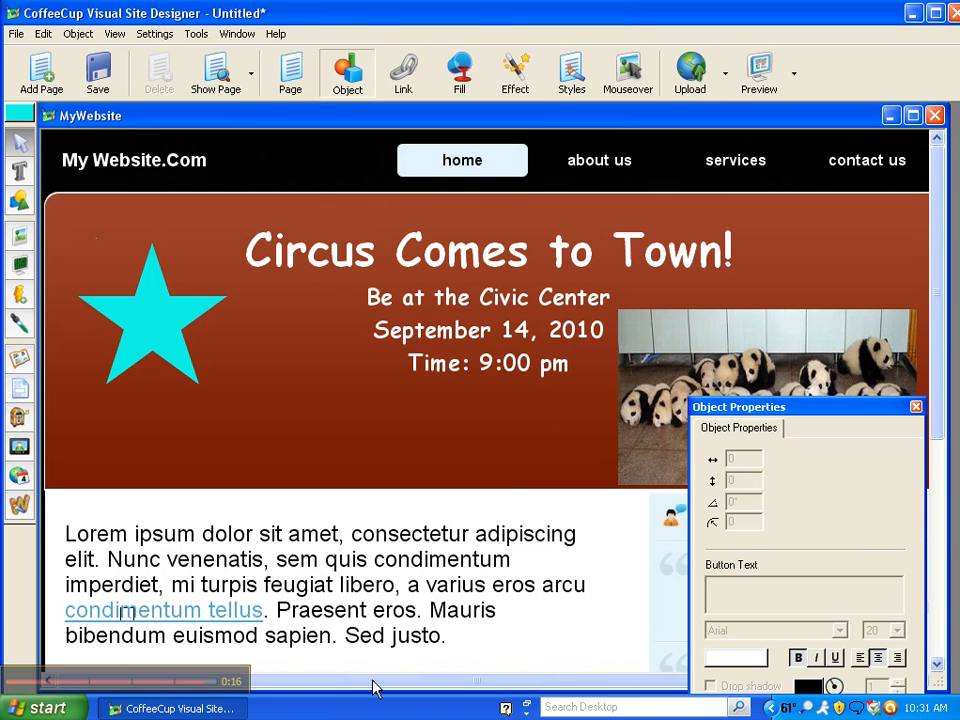